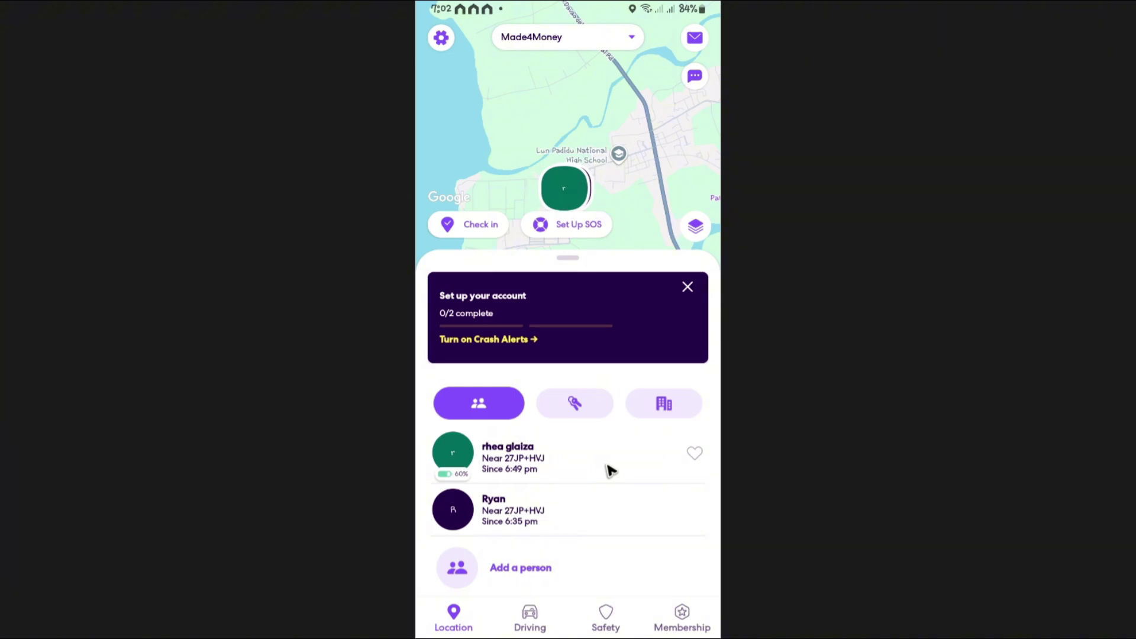
Step: Open Life360 Settings using the gear icon on the map screen
{"action": "left_click", "coordinate": [443, 40]}
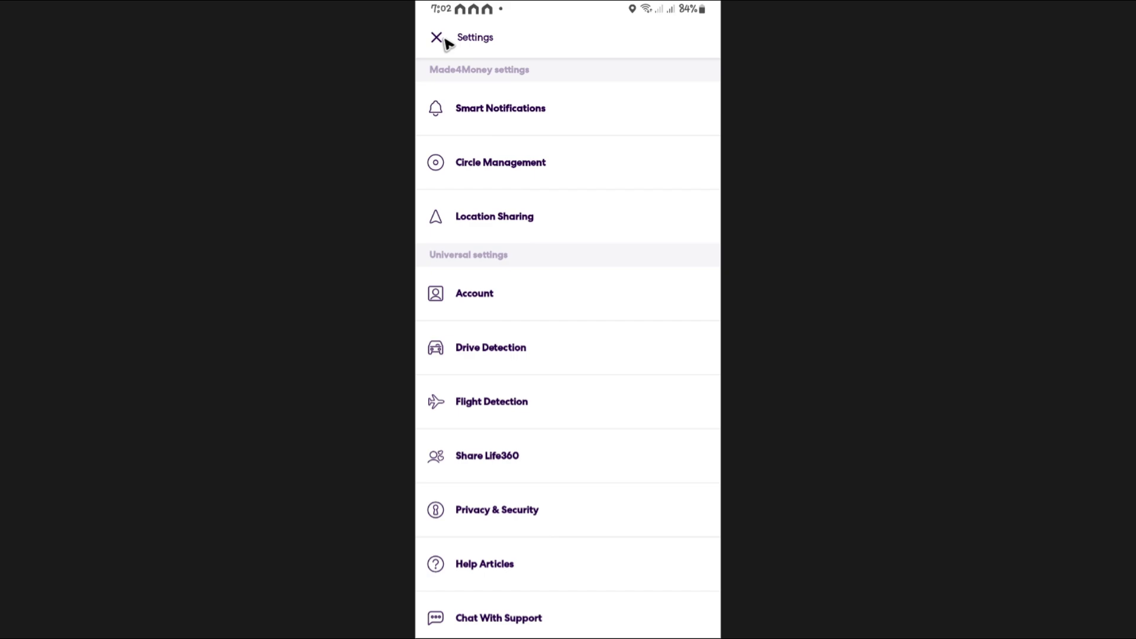
Step: Switch off your own Location Sharing, then open Life360's App info from its home-screen shortcut
{"action": "left_click", "coordinate": [508, 224]}
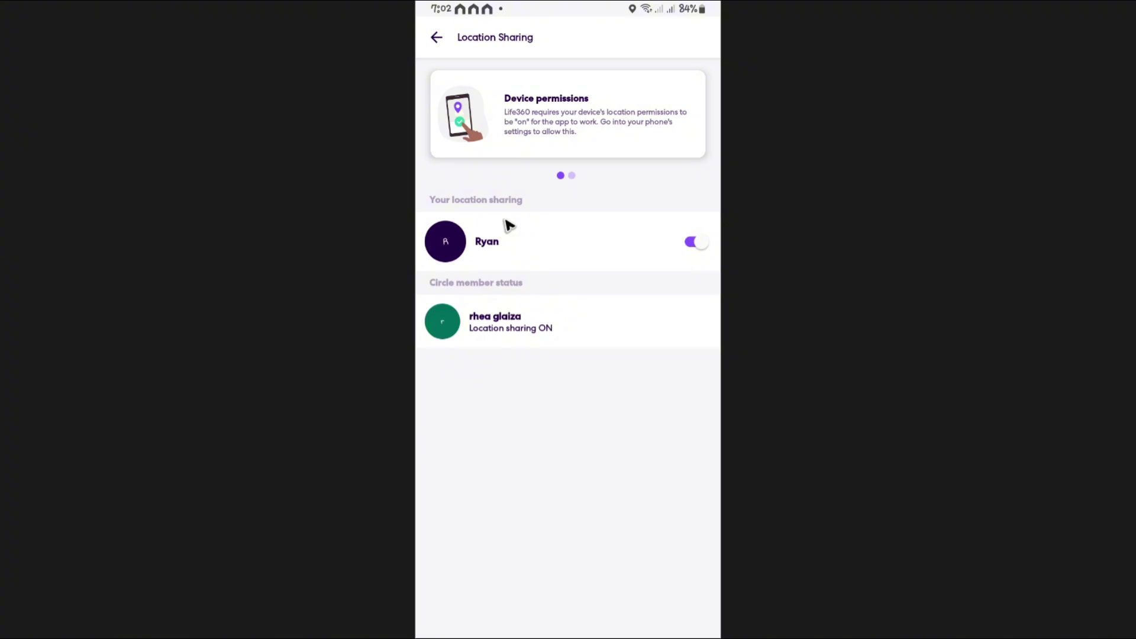
{"action": "left_click", "coordinate": [692, 244]}
{"action": "left_click", "coordinate": [697, 243]}
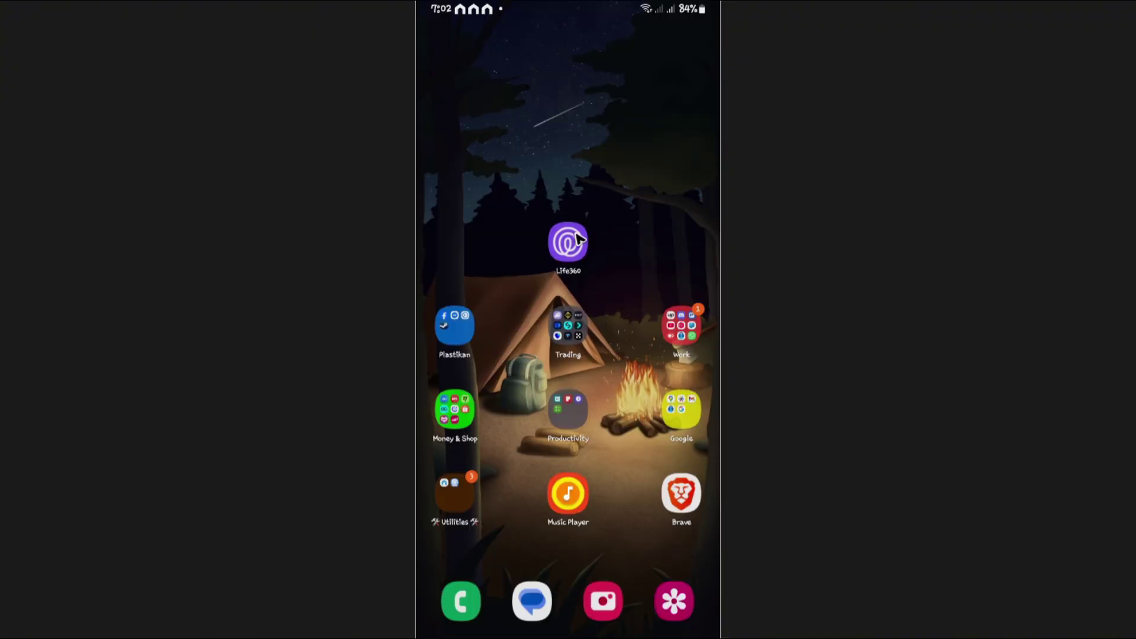
{"action": "left_click", "coordinate": [582, 245]}
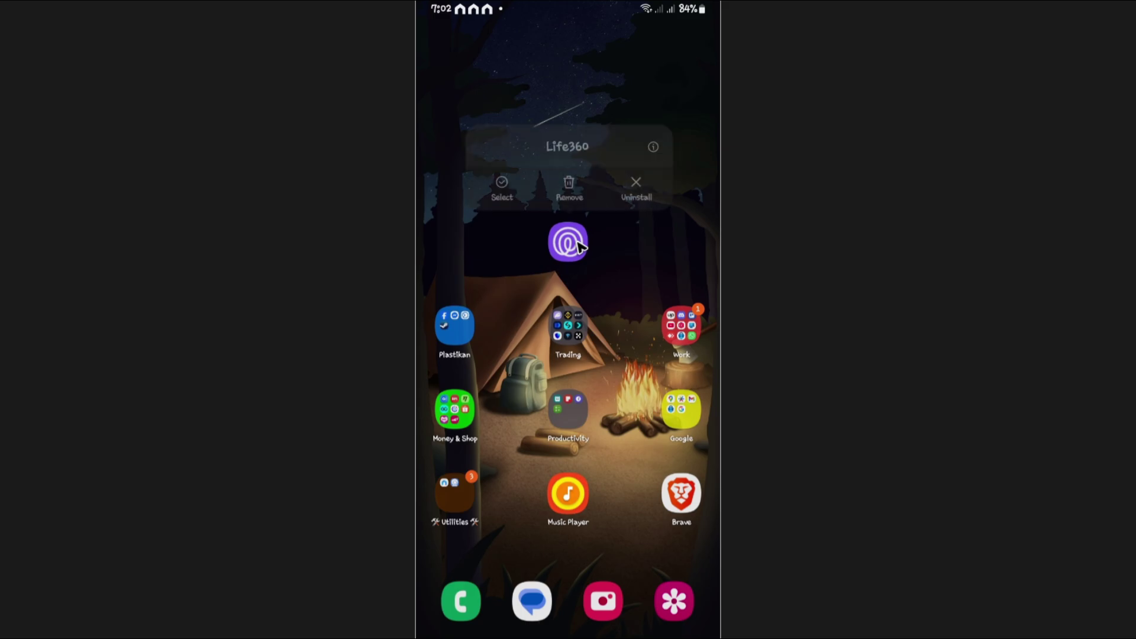
{"action": "left_click", "coordinate": [662, 144]}
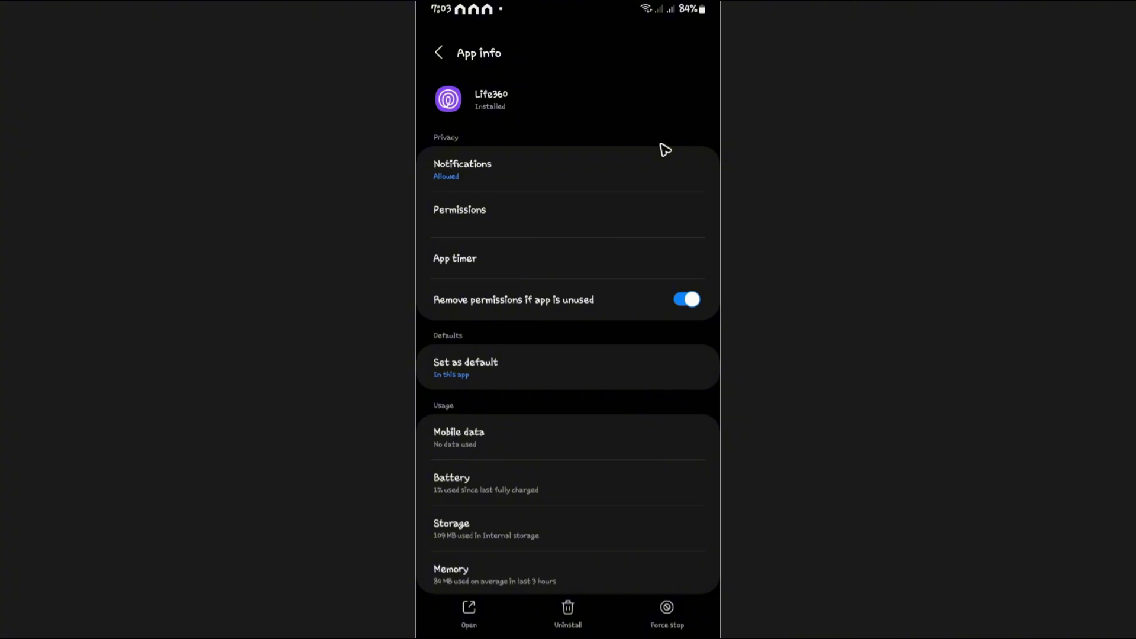
Step: Open the Permissions page from Life360's App info
{"action": "left_click", "coordinate": [470, 221]}
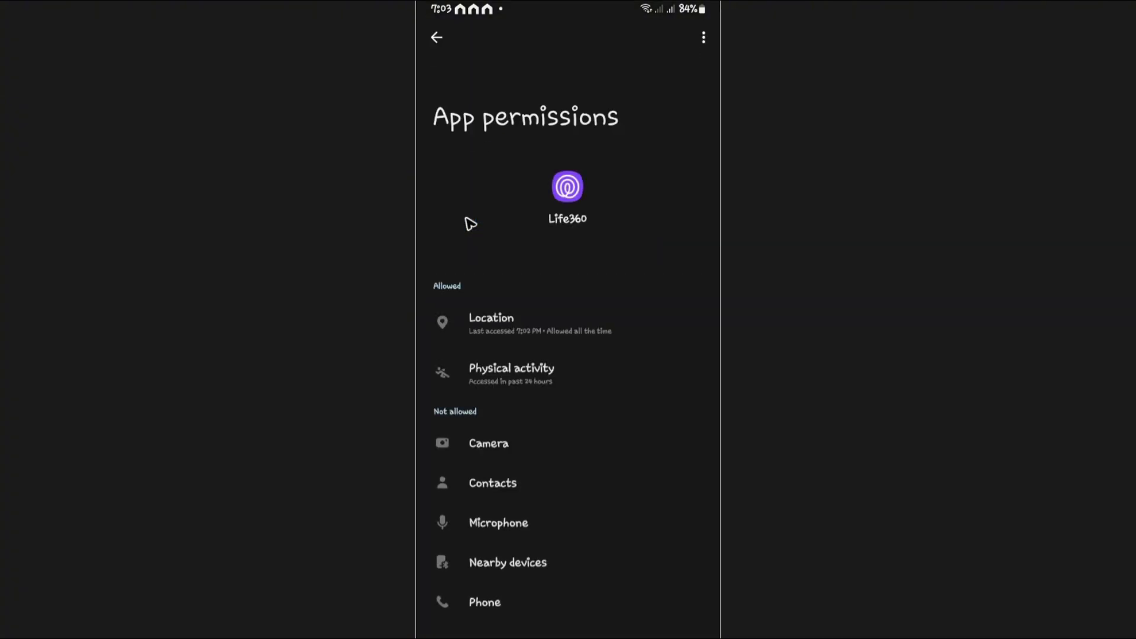
Step: Open Life360's Location permission page, currently set to allow all the time
{"action": "left_click", "coordinate": [532, 334]}
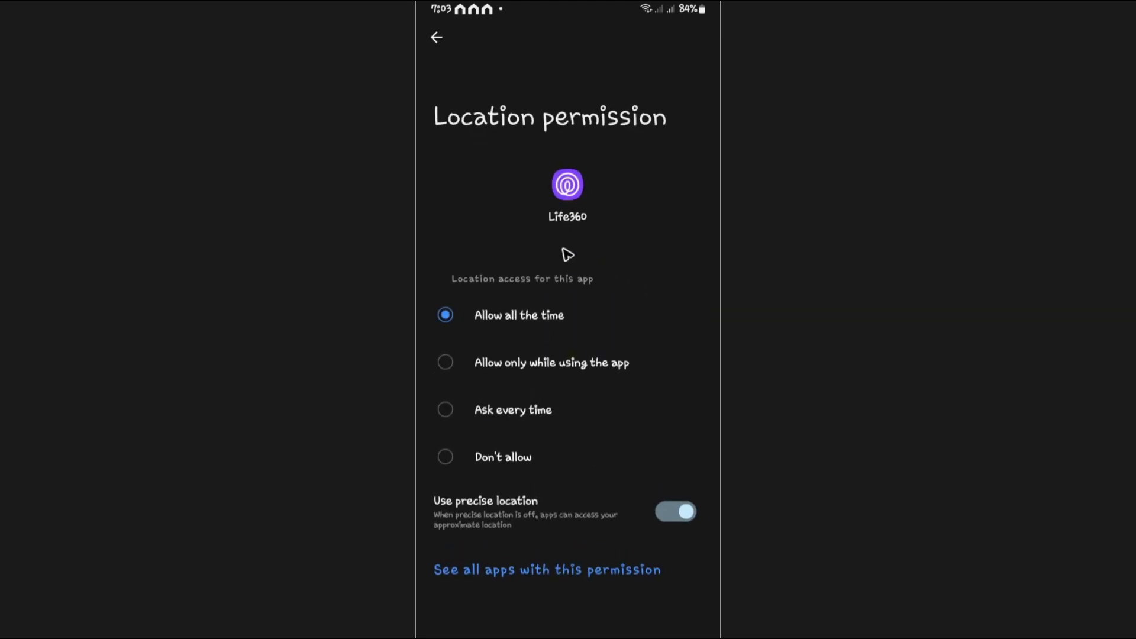